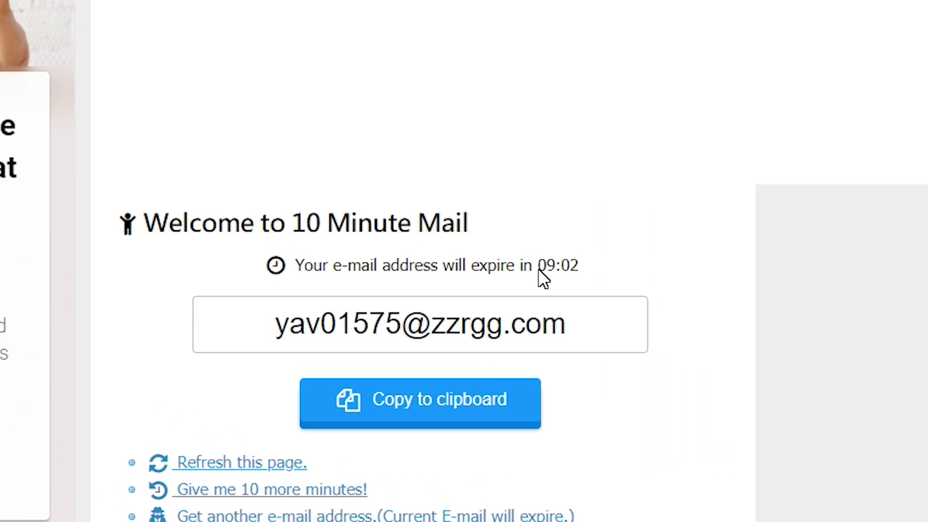
- Highlight the expiry countdown and parts of the temporary address, then copy the address
drag(415, 299, 427, 299)
drag(568, 270, 582, 270)
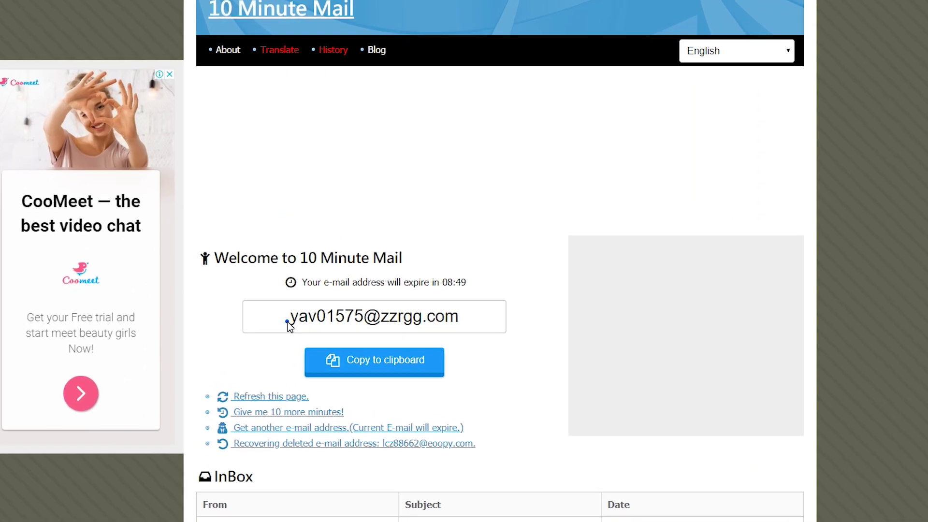
drag(297, 324, 357, 326)
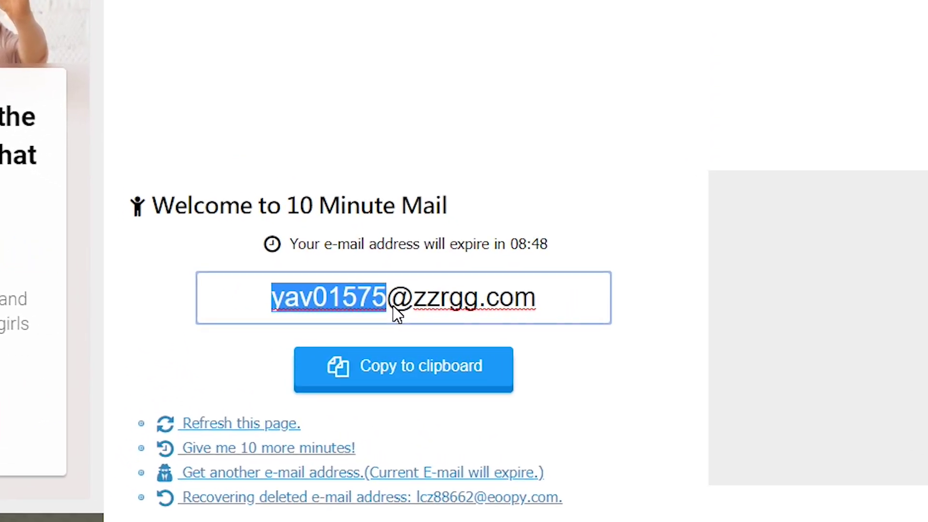
drag(405, 298, 601, 290)
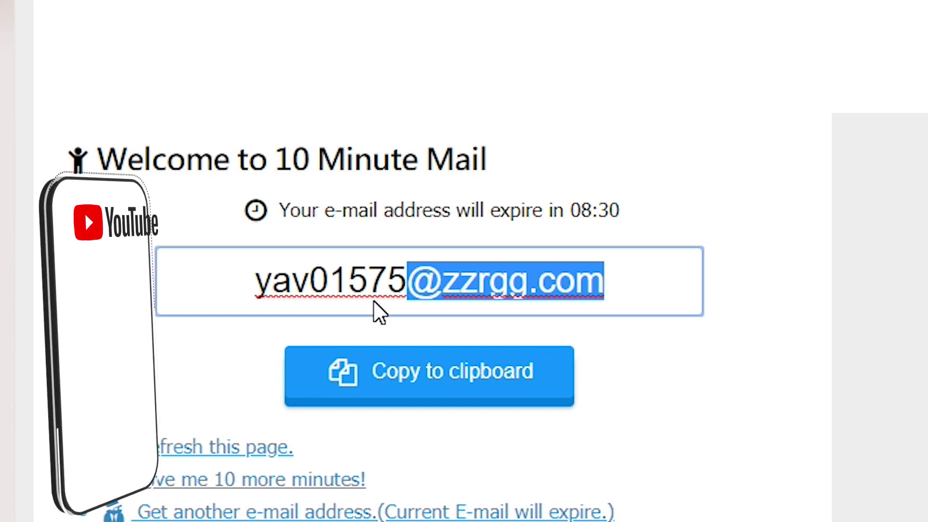
click(381, 289)
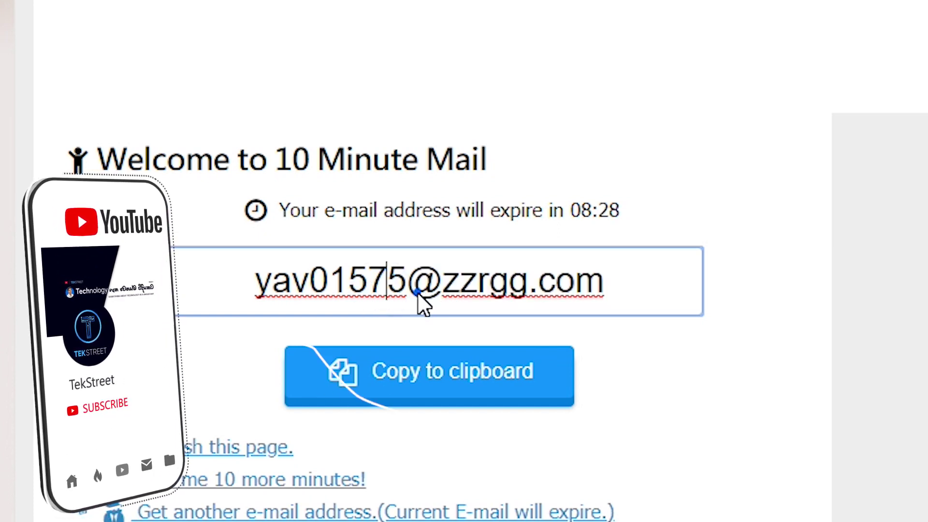
drag(415, 294, 604, 304)
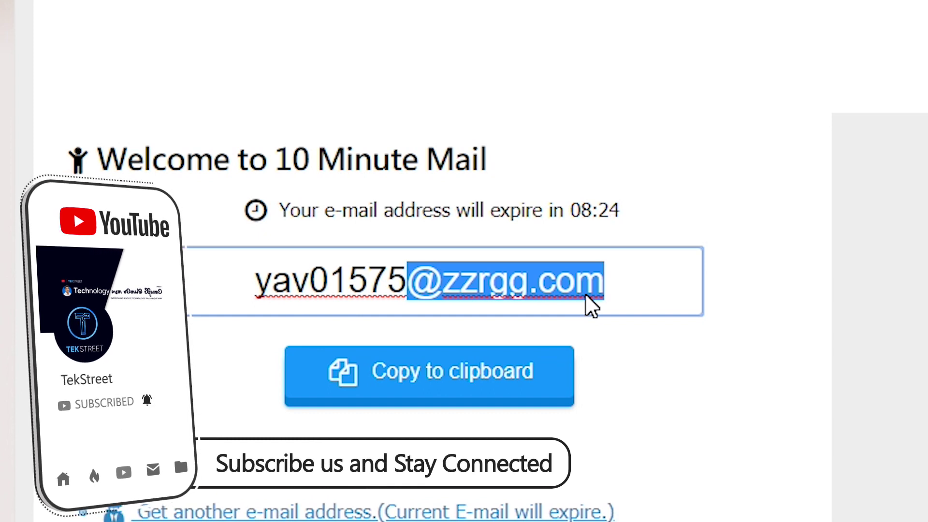
click(591, 304)
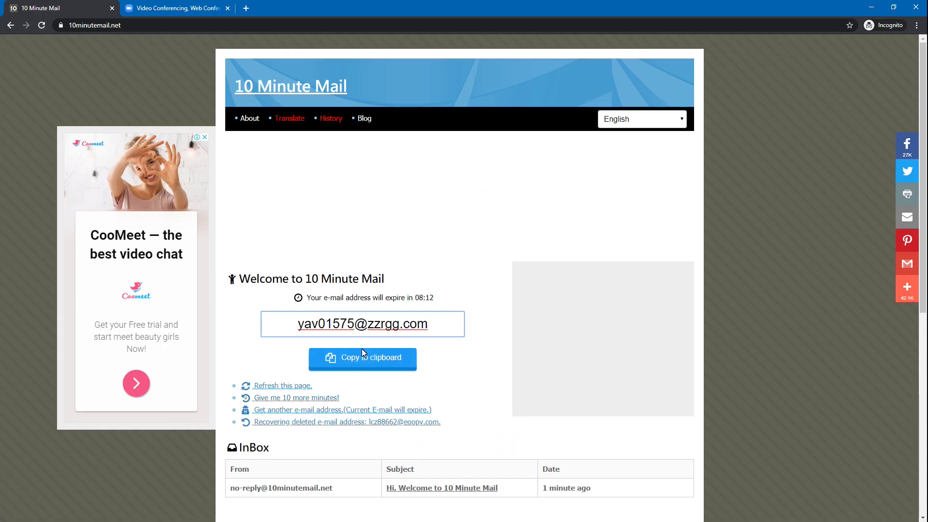
click(508, 295)
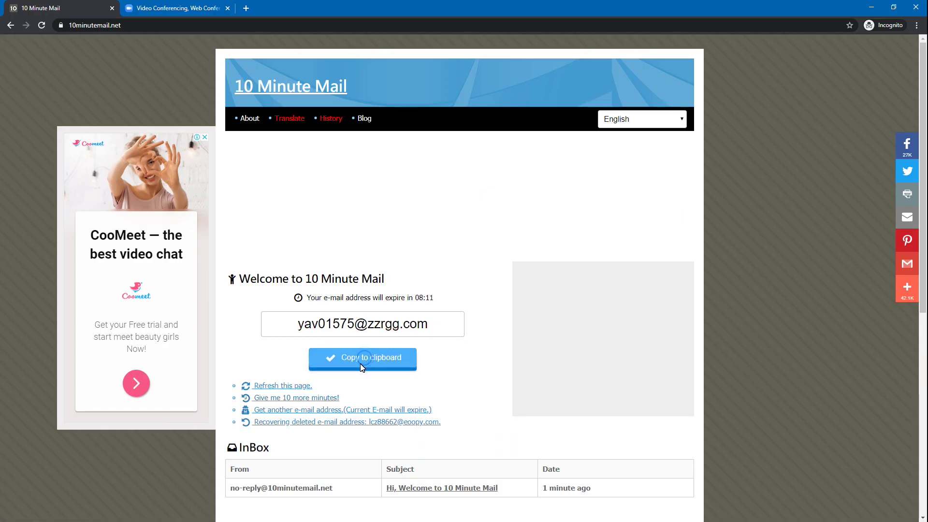
- Compare the mailbox address with the Zoom site, then start the free Zoom sign-up
click(155, 9)
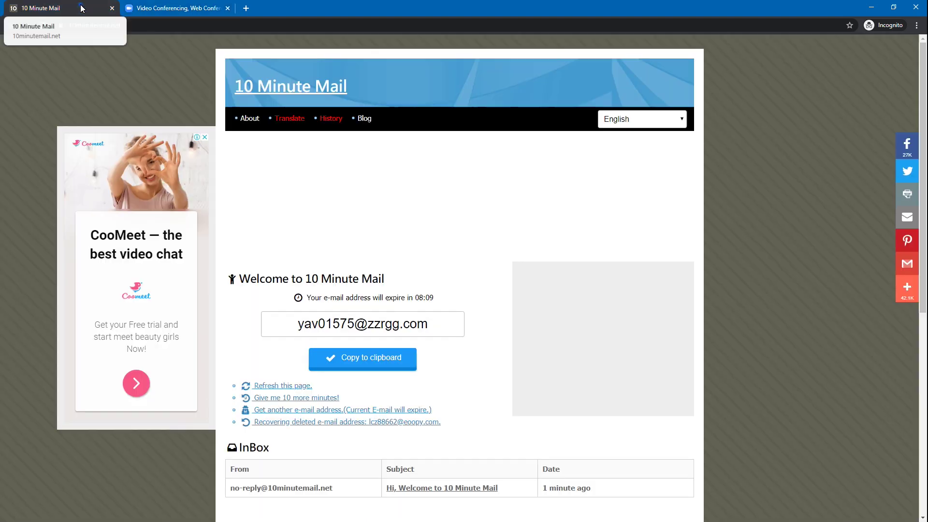
click(99, 7)
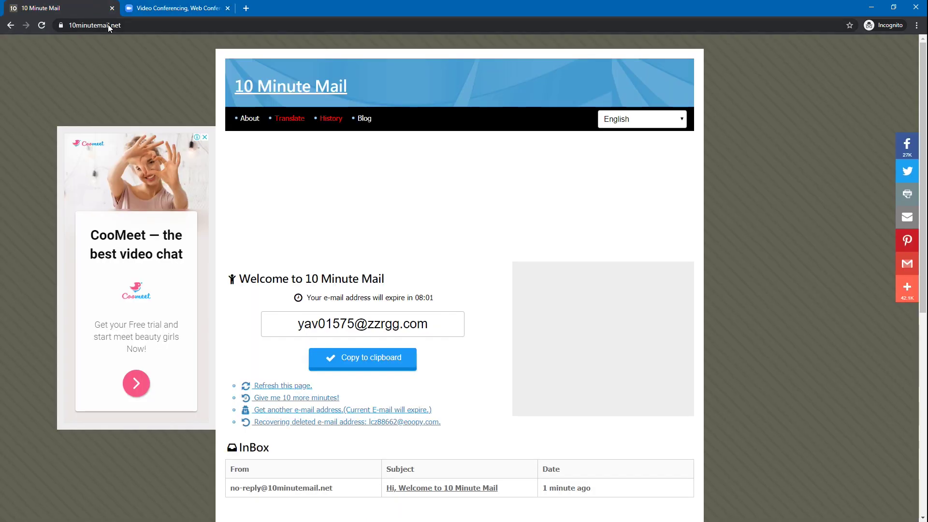
click(140, 8)
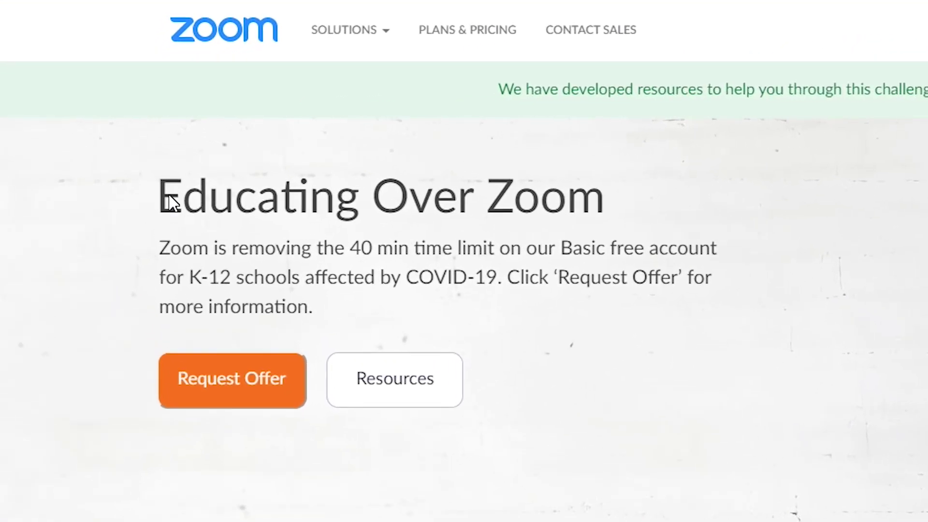
click(130, 150)
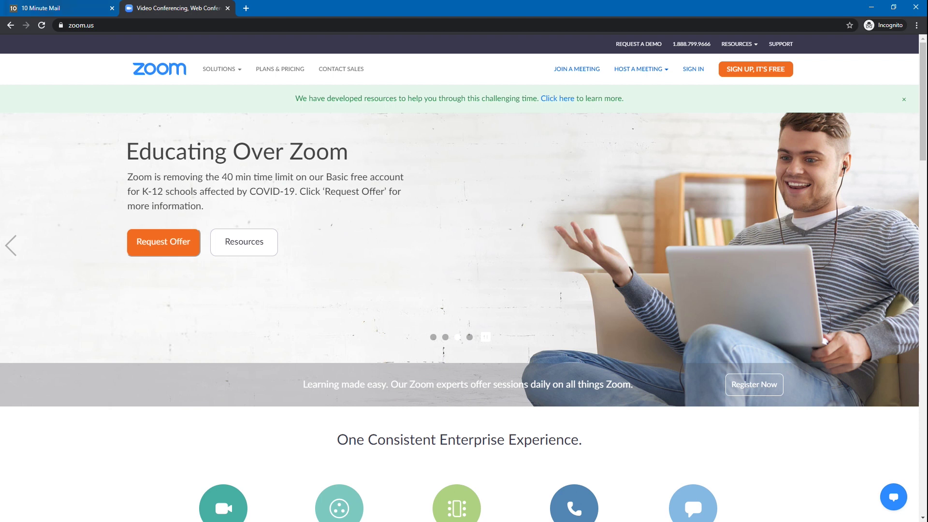
click(48, 8)
drag(369, 331, 429, 330)
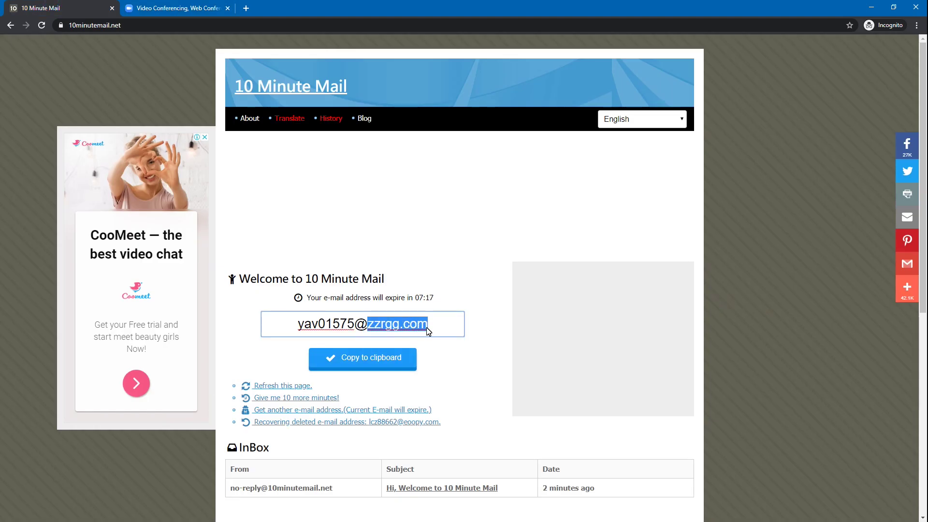
click(164, 8)
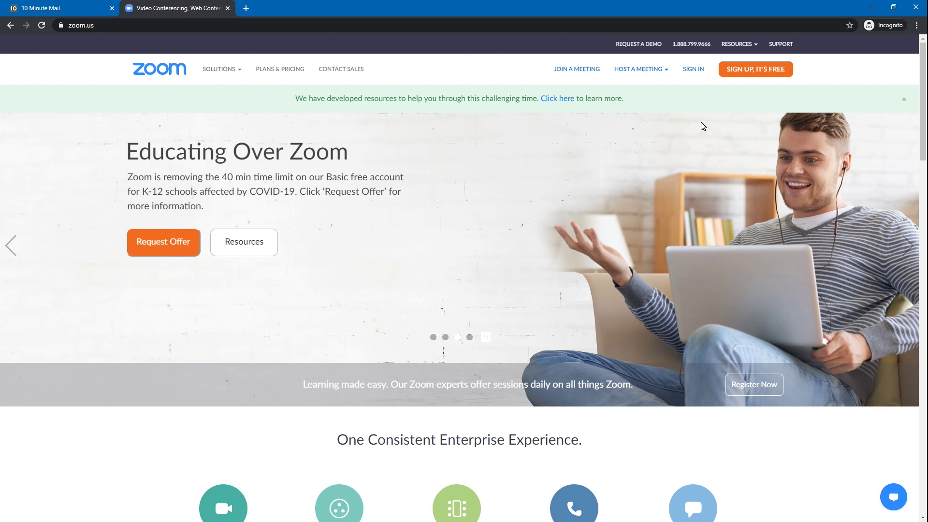
click(747, 74)
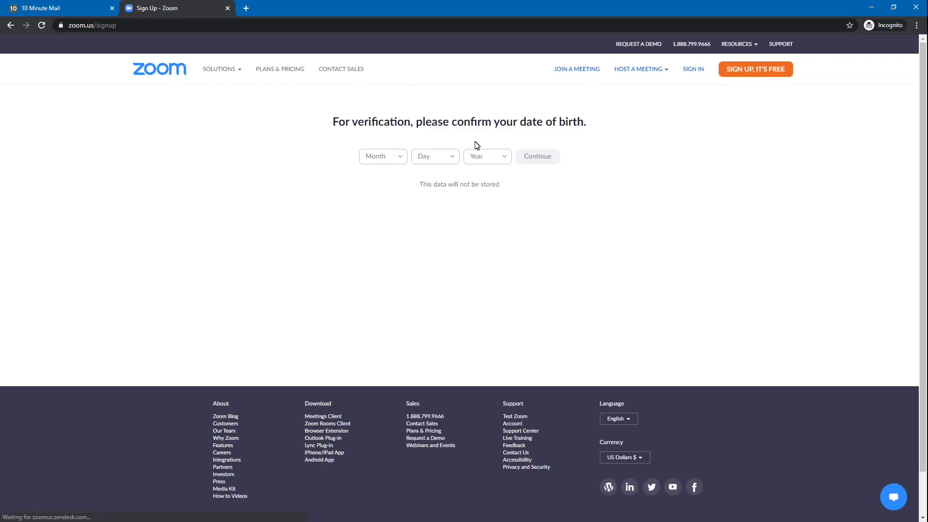
click(400, 159)
click(393, 242)
click(449, 155)
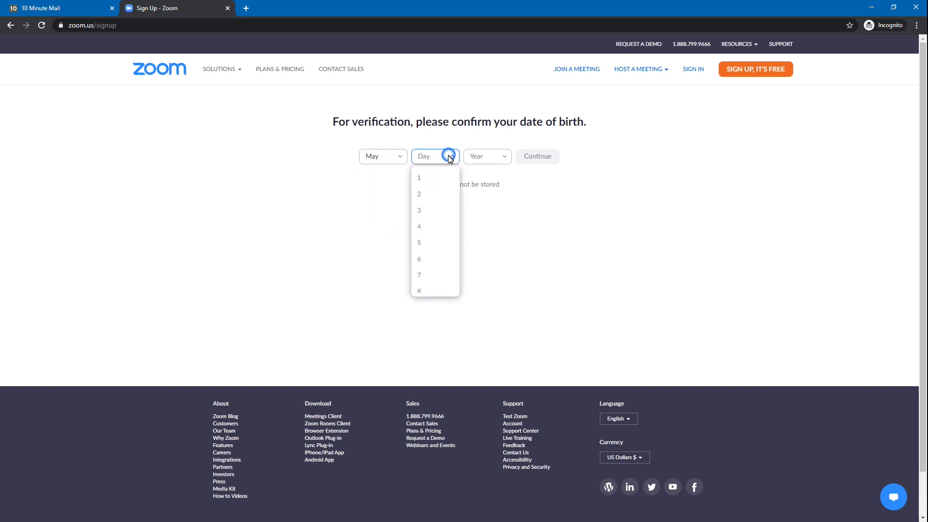
click(415, 274)
click(494, 159)
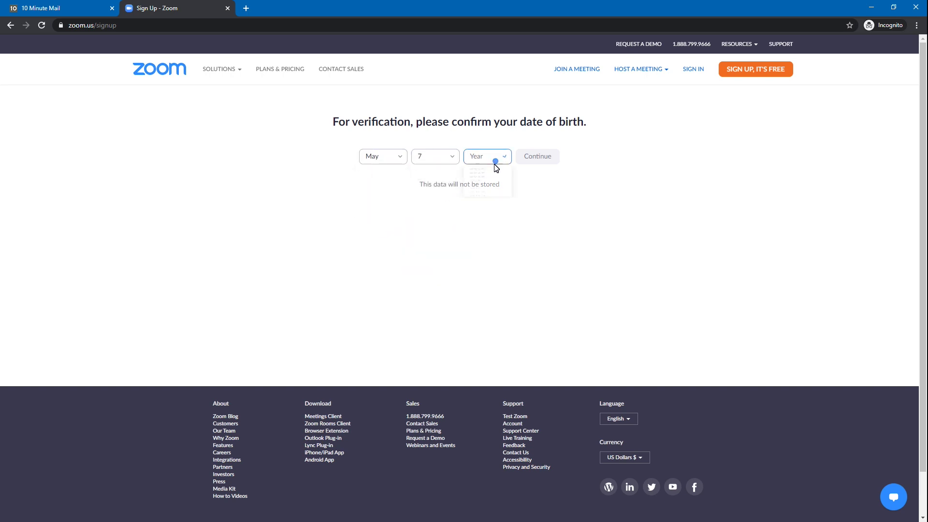
scroll(485, 213, down, 6)
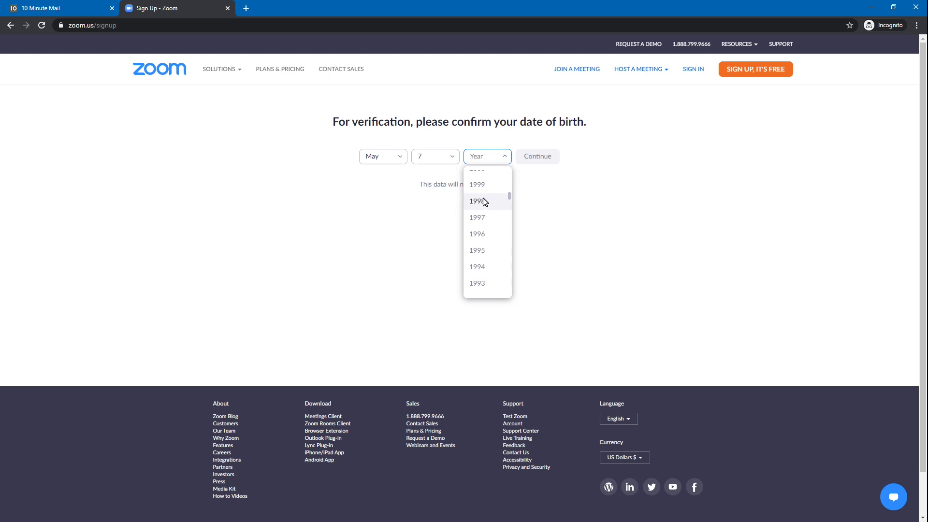
click(483, 218)
click(532, 156)
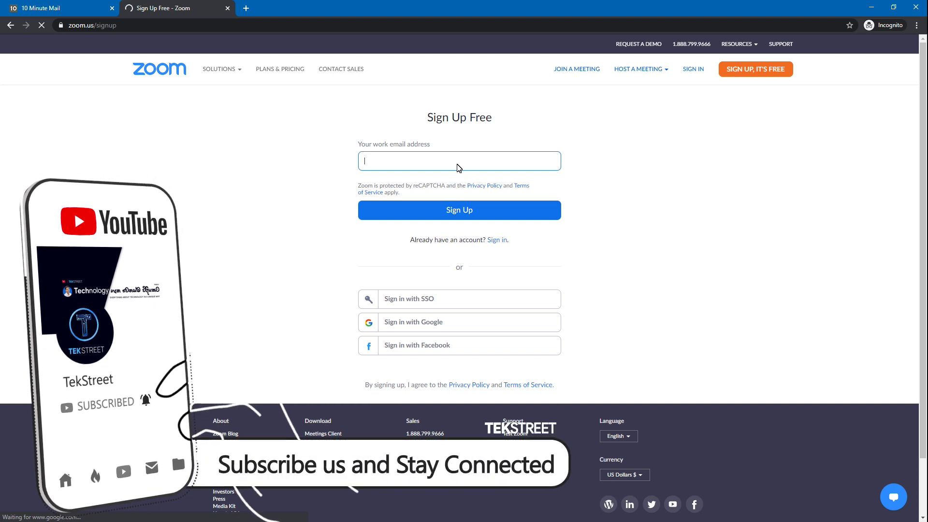
- Paste the temporary address into the work email field and submit the sign-up
key(ctrl+v)
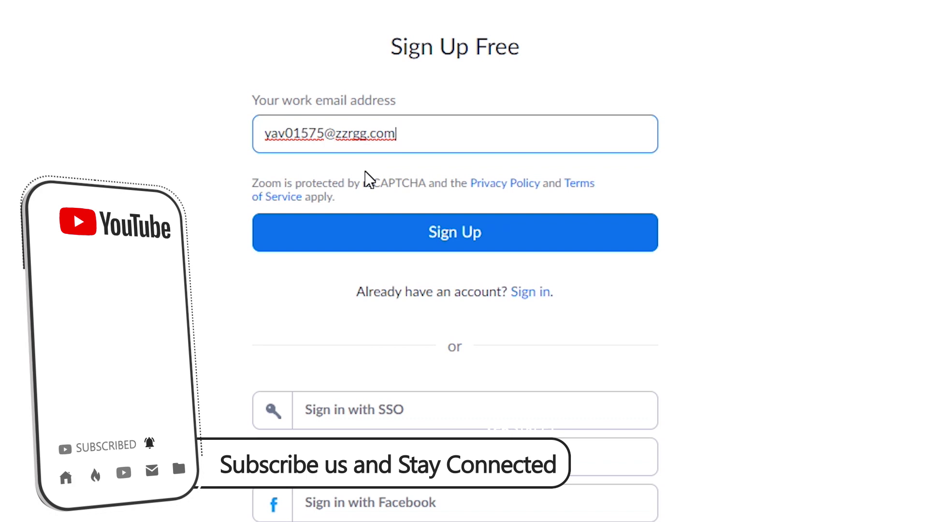
click(382, 237)
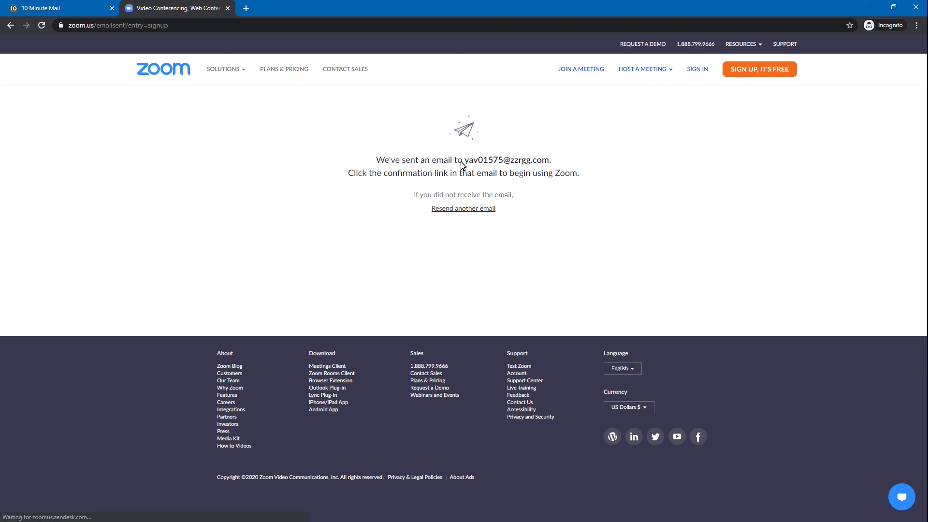
drag(459, 161, 551, 163)
key(ctrl+c)
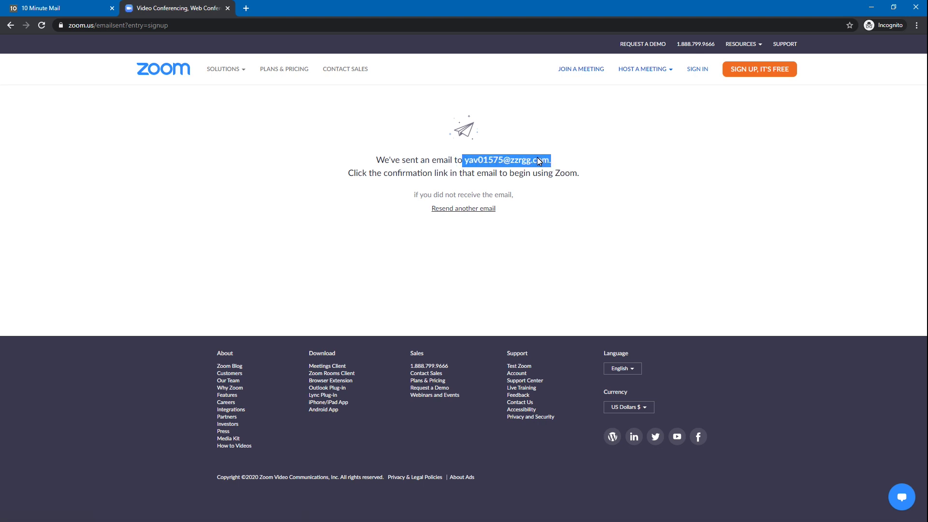
- Open the 'Please activate your Zoom account' email and follow its Activate Account link
click(58, 8)
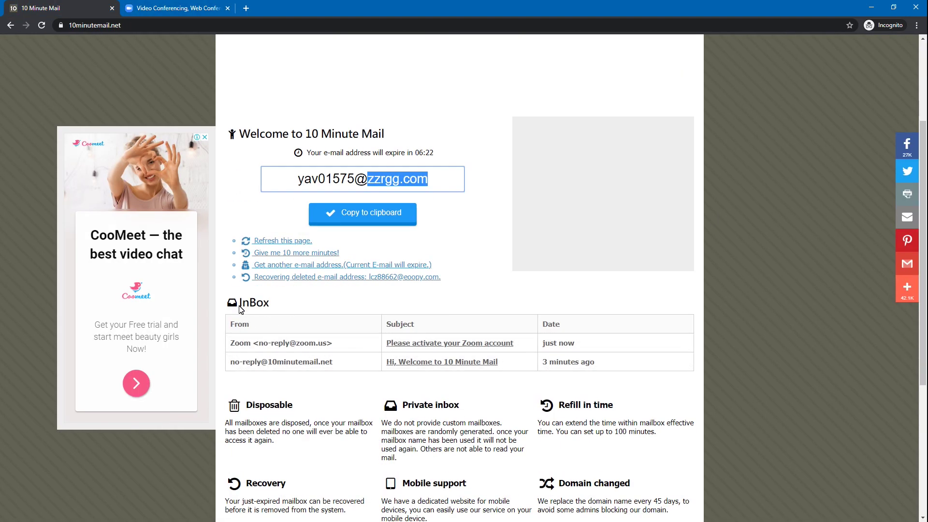
drag(230, 303, 285, 312)
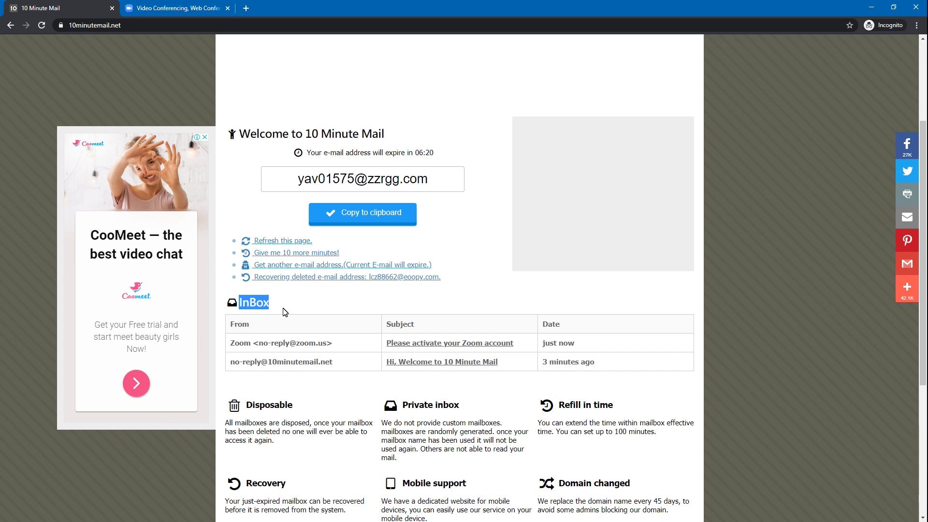
click(431, 346)
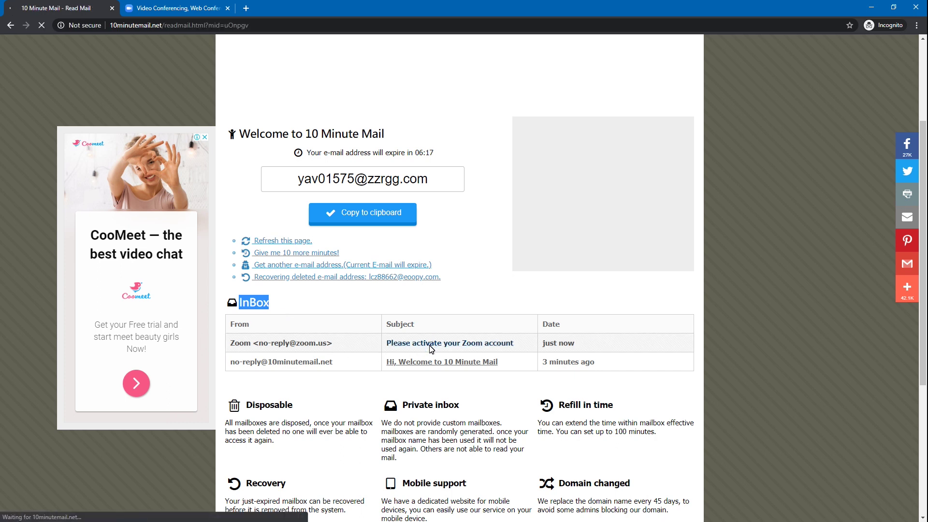
scroll(438, 333, down, 8)
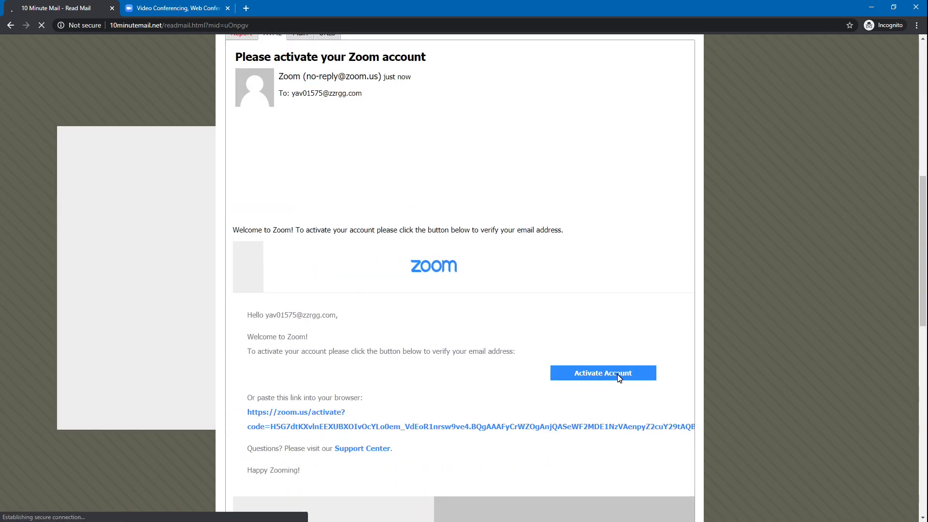
click(618, 374)
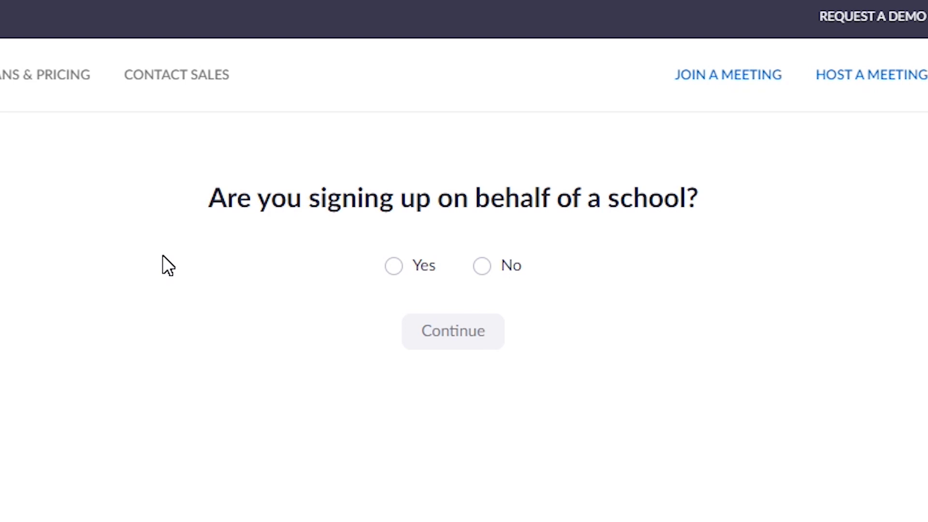
- Confirm signing up for a school, then enter the first name, a placeholder school name, and the pasted email
click(394, 265)
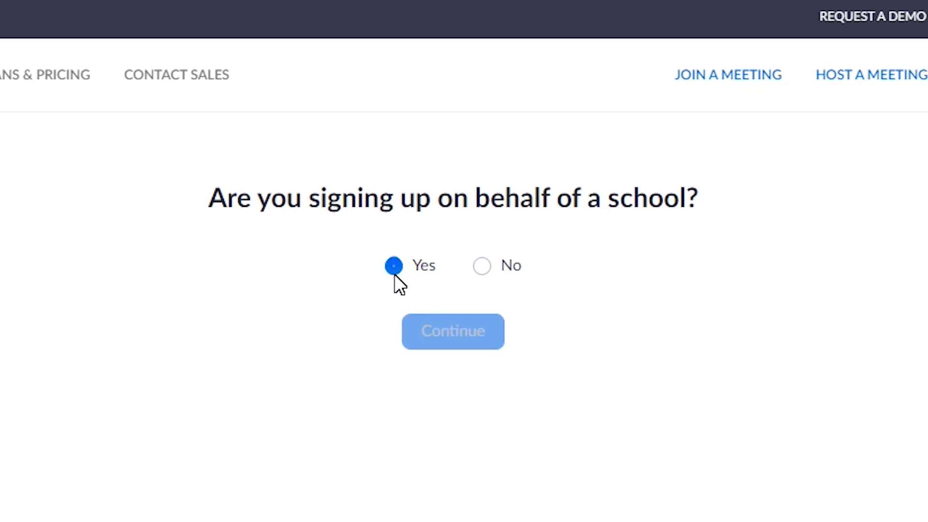
click(442, 334)
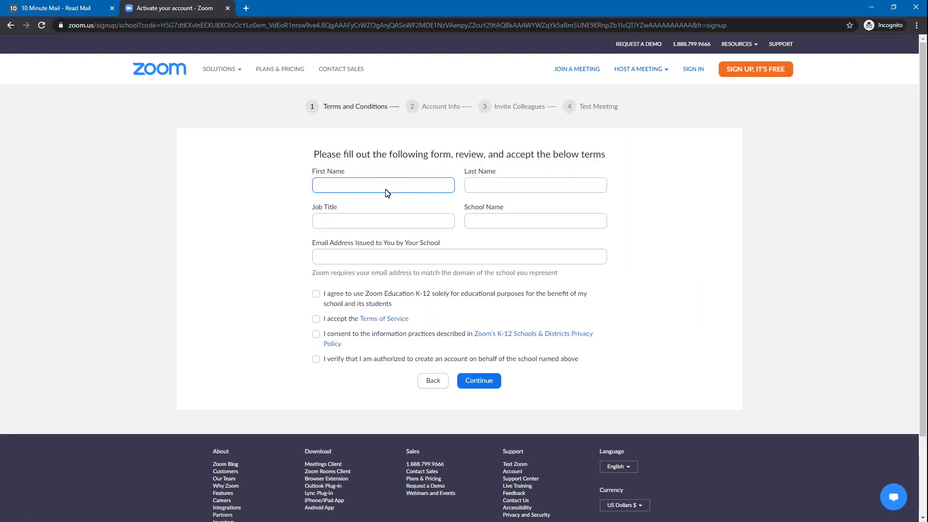
click(386, 190)
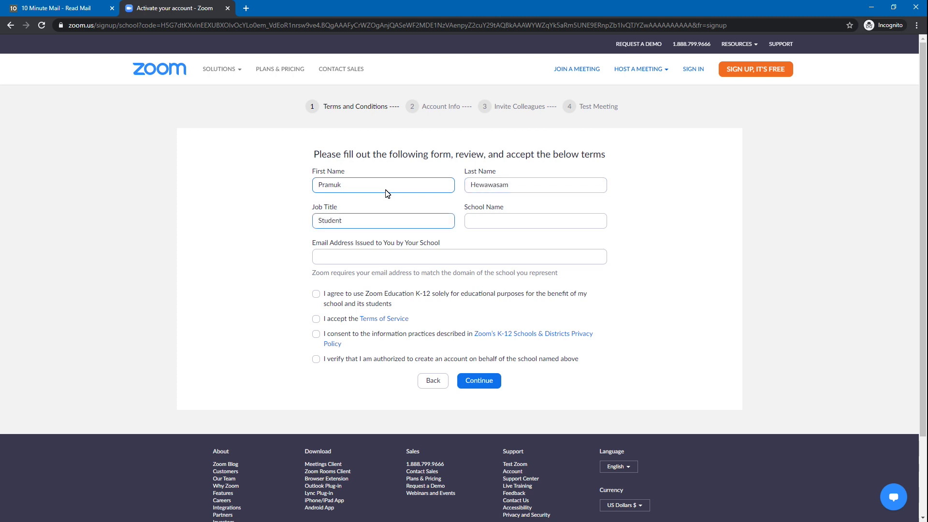
key(Tab)
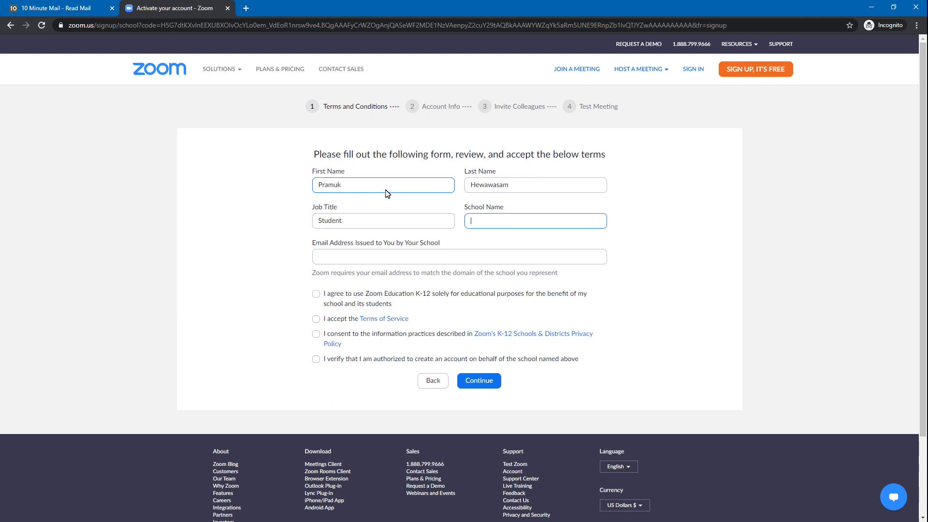
text(fkjbafkjabFSBASDKJFBSS)
key(Tab)
key(ctrl+v)
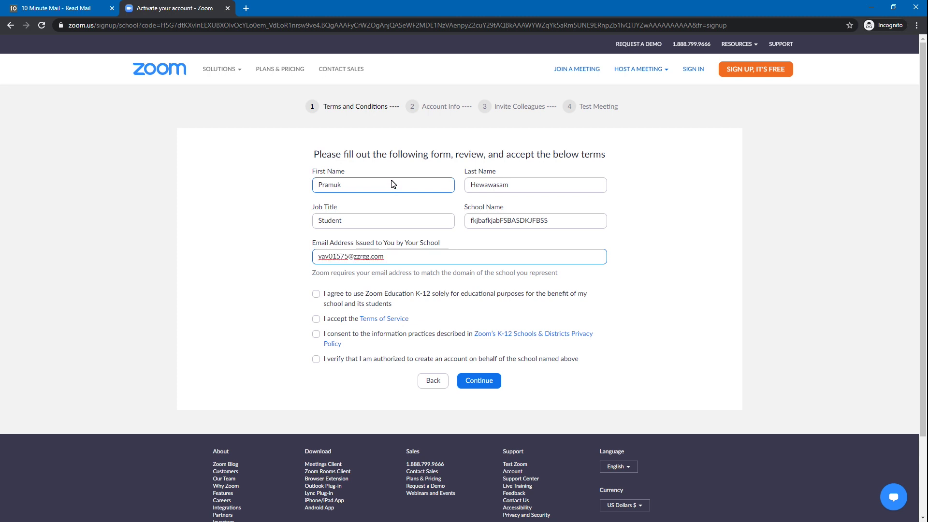
- Accept all four school agreements, including the Terms of Service, and continue to Account Info
click(316, 294)
click(316, 319)
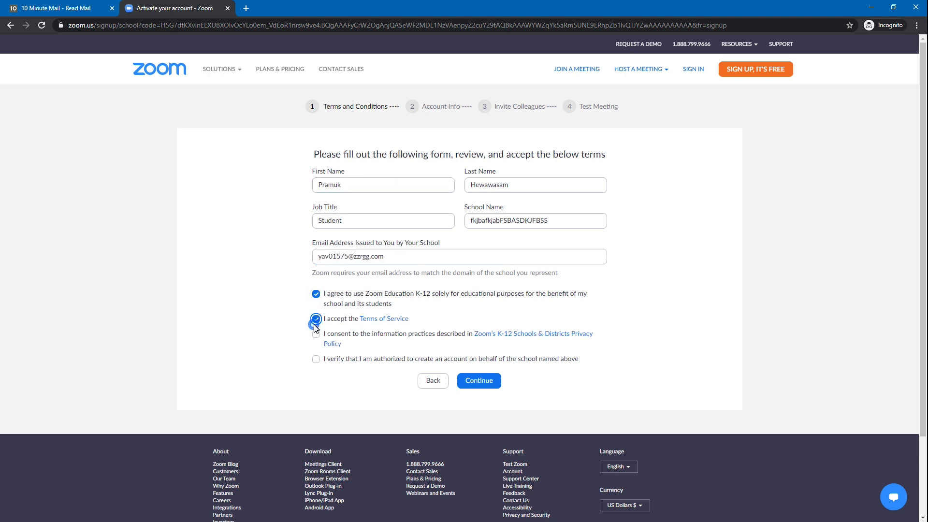
click(316, 334)
click(316, 359)
click(485, 386)
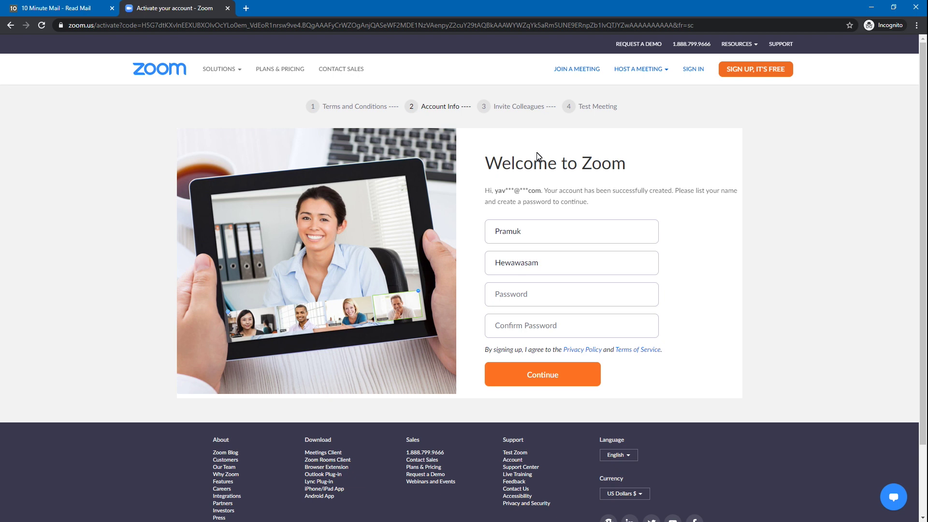
- Enter the account password in both password fields, then switch to the mail inbox
click(547, 297)
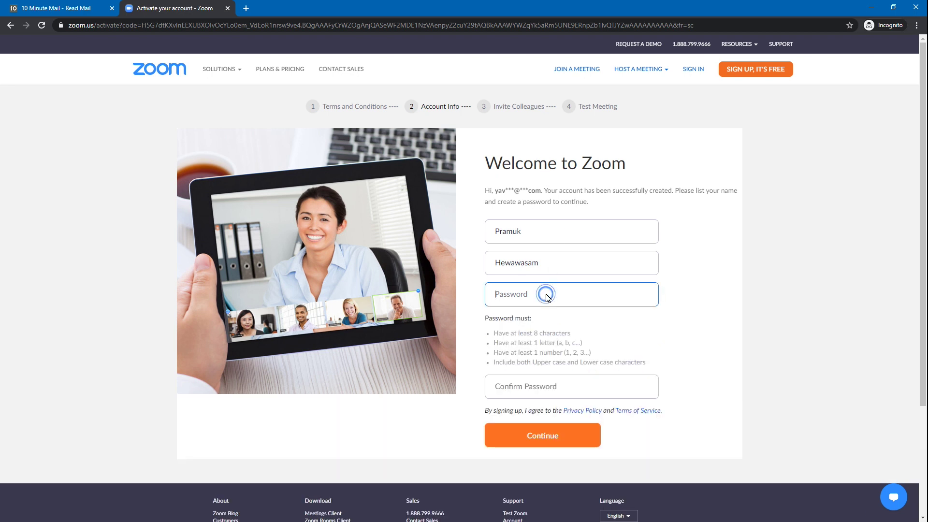
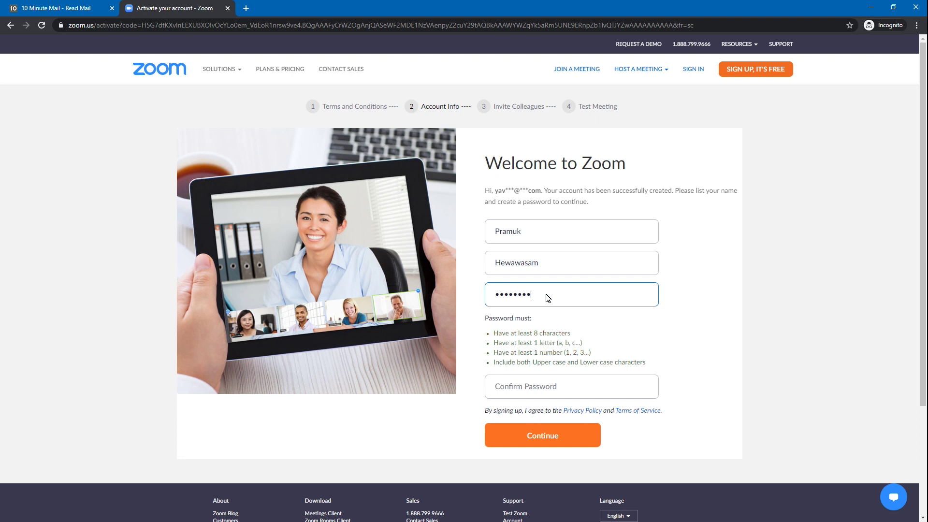
key(BackSpace)
key(BackSpace)
key(BackSpace)
key(BackSpace)
key(BackSpace)
key(BackSpace)
key(BackSpace)
key(BackSpace)
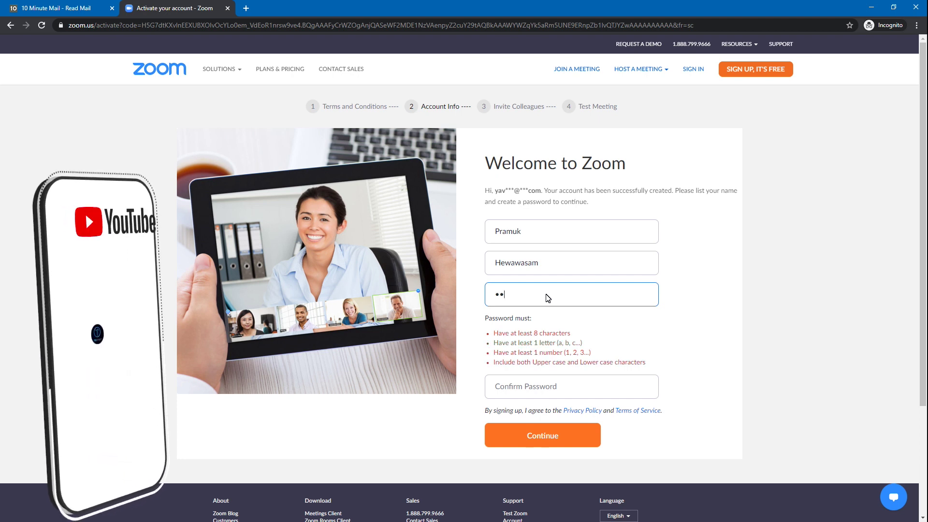
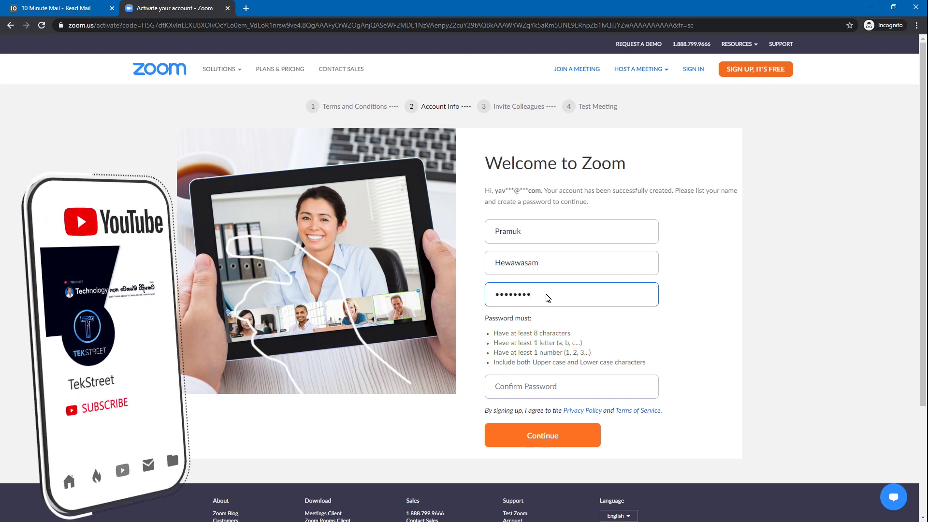
key(Tab)
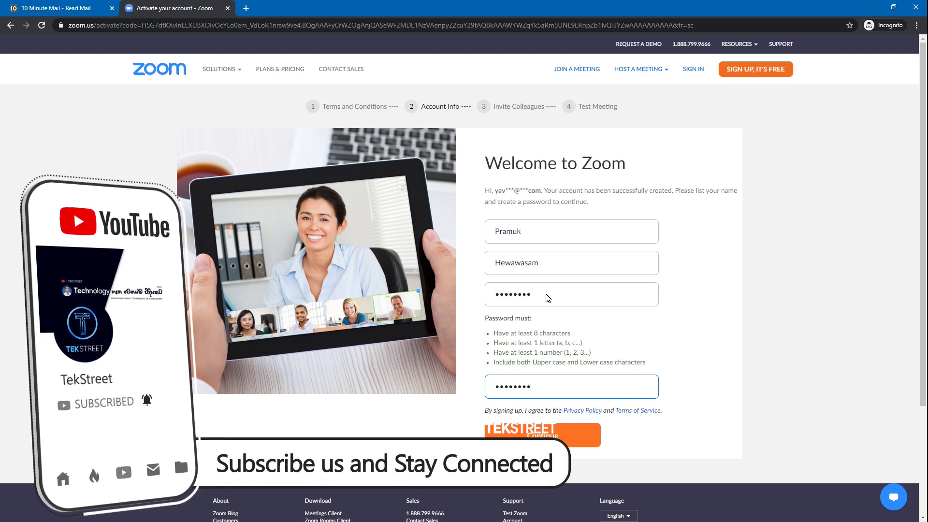
key(ctrl+Tab)
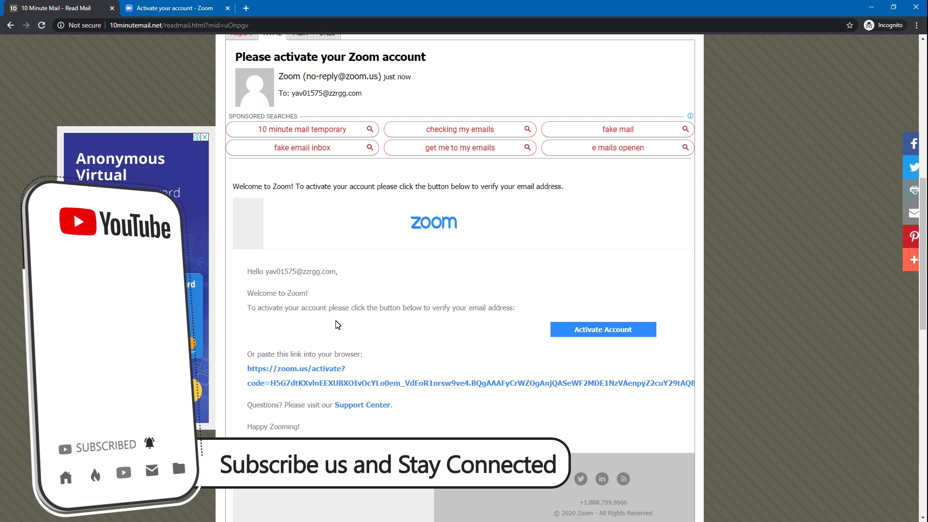
- Select the full temporary address in the mailbox, then return to Zoom's filled Account Info form
scroll(281, 219, up, 3)
scroll(280, 218, up, 5)
triple_click(290, 278)
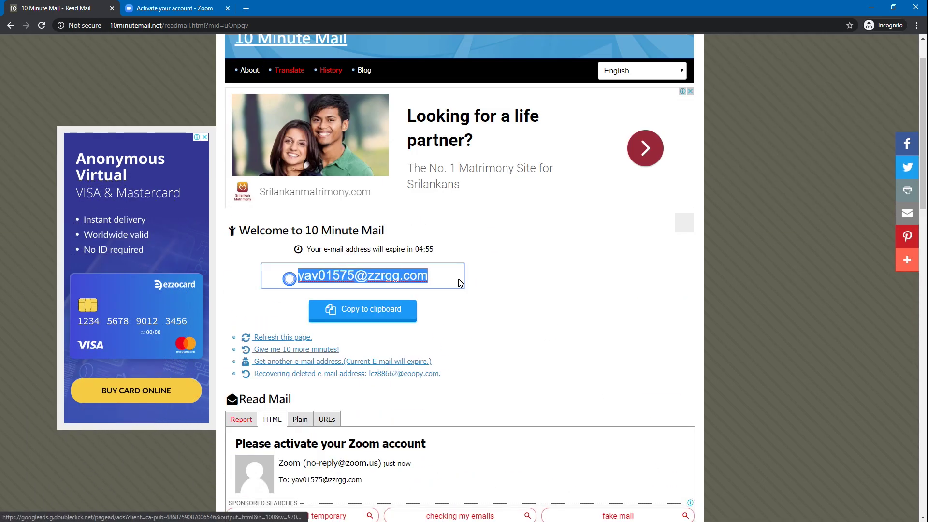
key(ctrl+Tab)
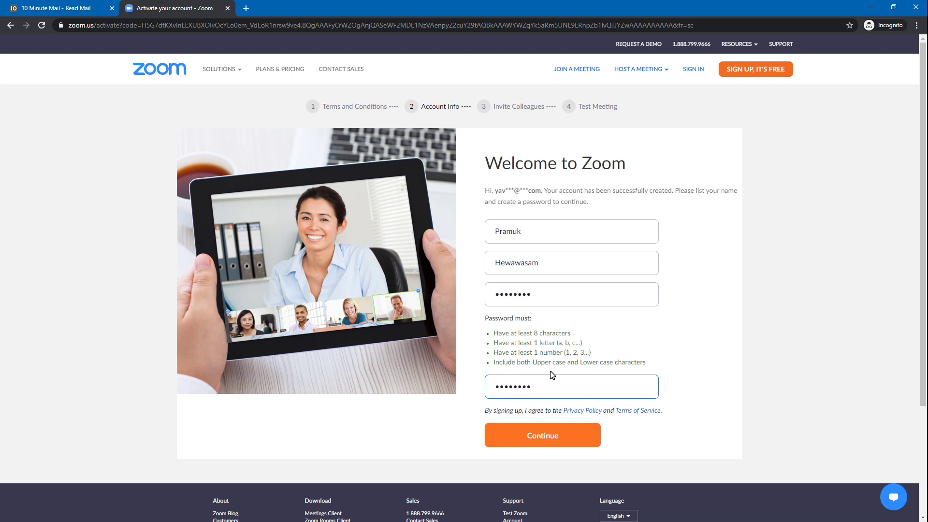
click(73, 8)
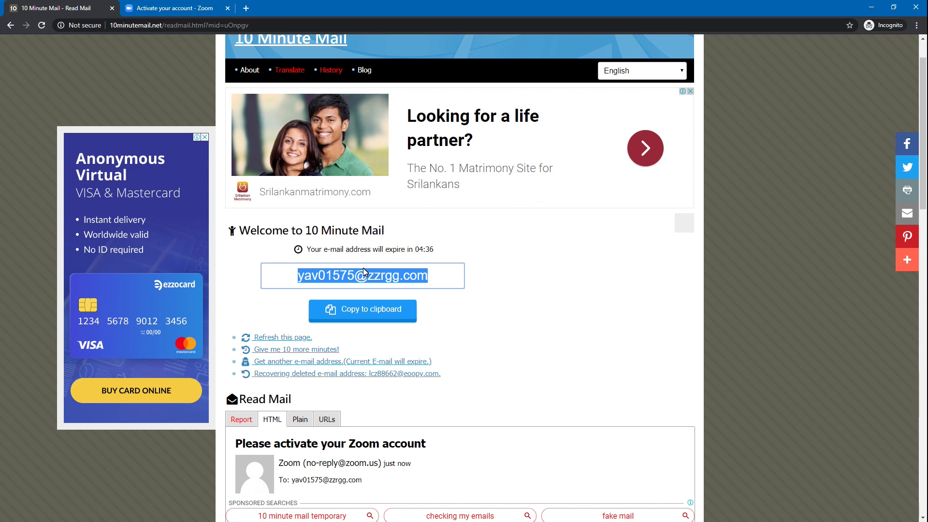
click(169, 7)
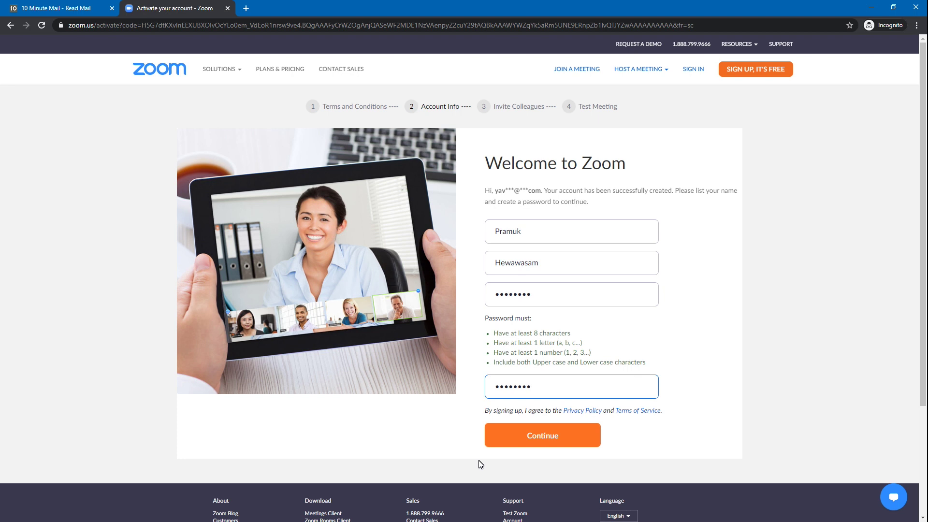
- Submit the password, skip inviting colleagues, and go to My Account
click(535, 444)
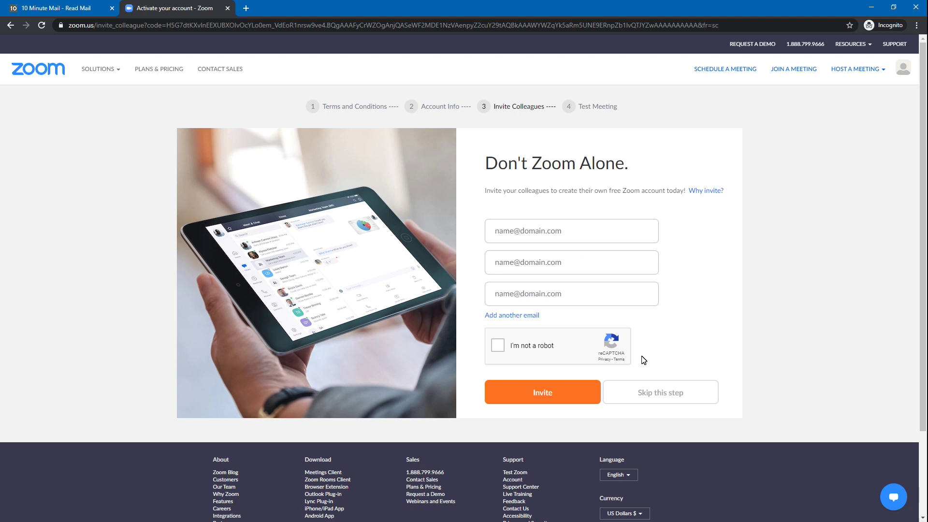
click(658, 400)
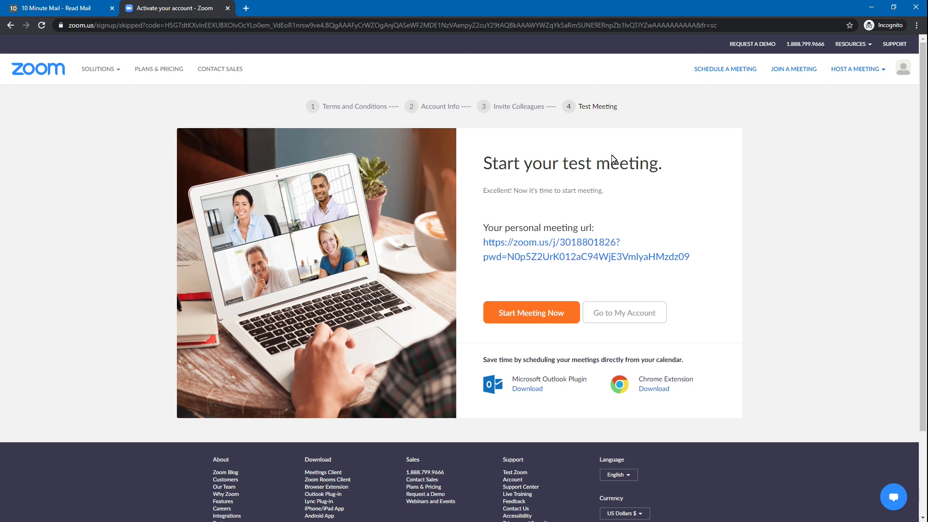
drag(488, 228, 600, 230)
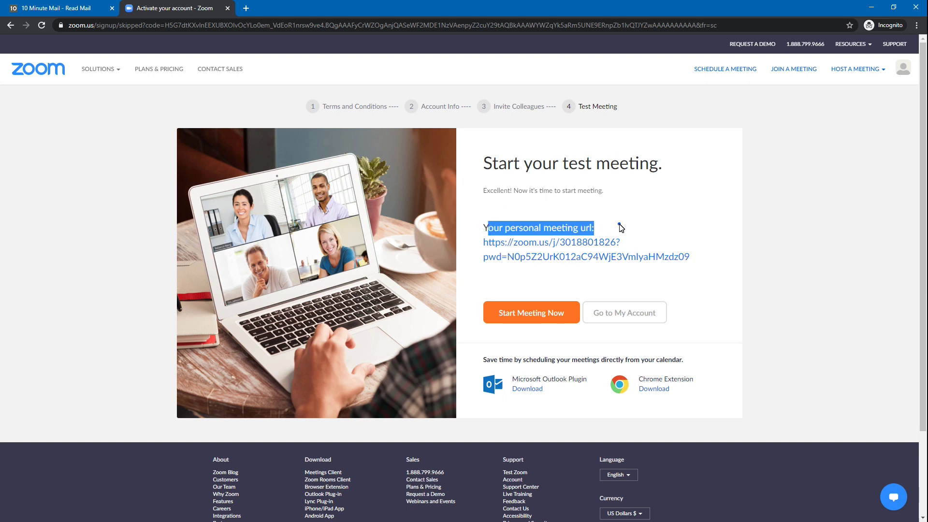
click(619, 224)
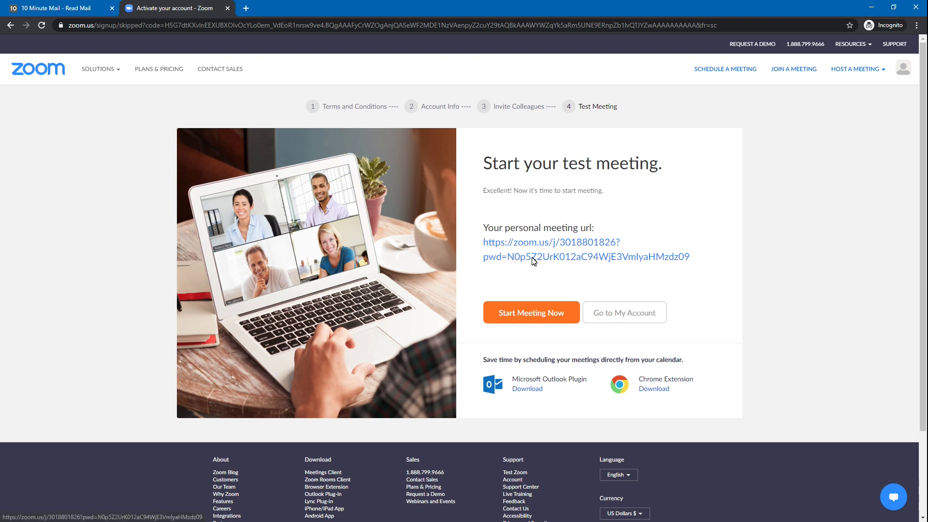
click(616, 313)
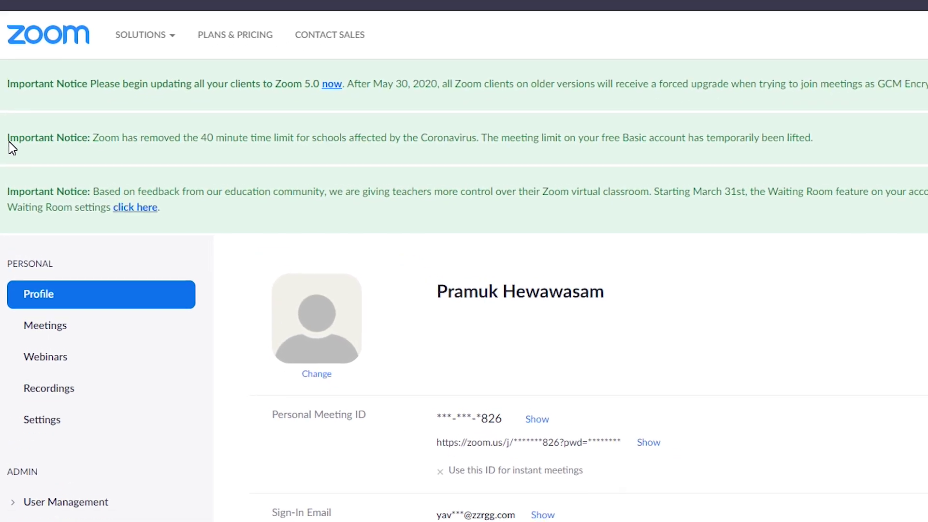
- Highlight the profile page's Important Notice about lifting the 40-minute limit for schools
drag(9, 141, 593, 145)
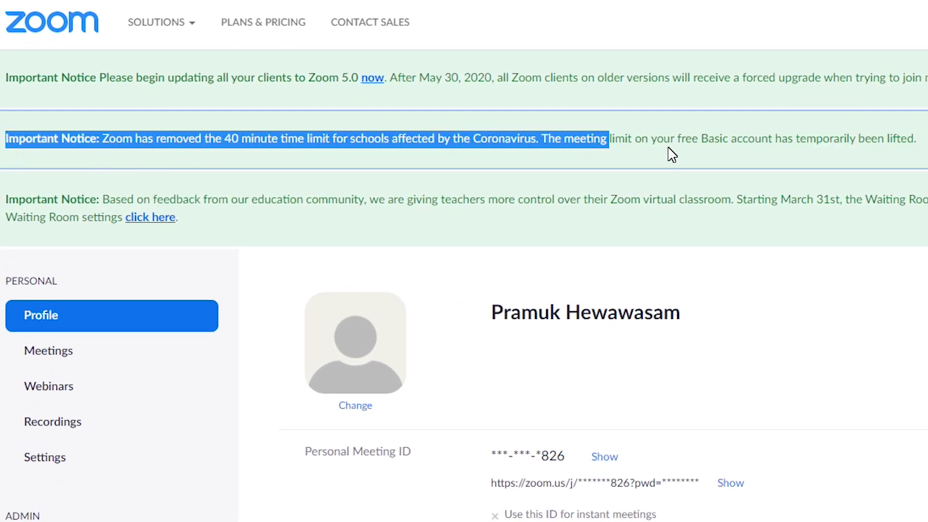
drag(671, 155, 925, 154)
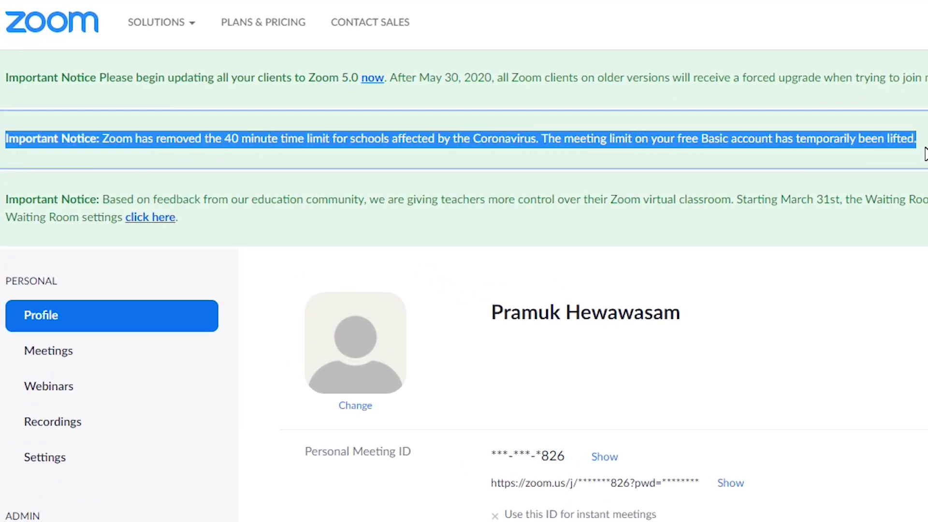
click(173, 145)
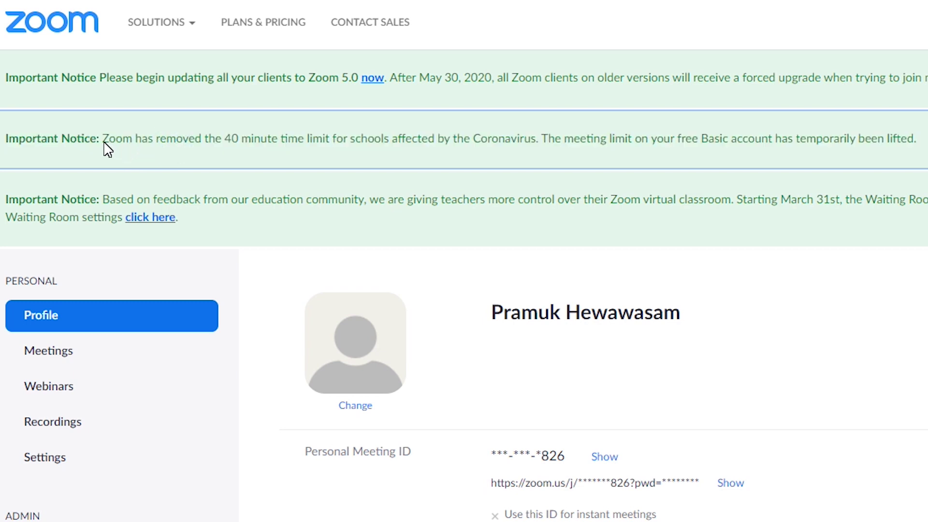
drag(103, 142, 533, 140)
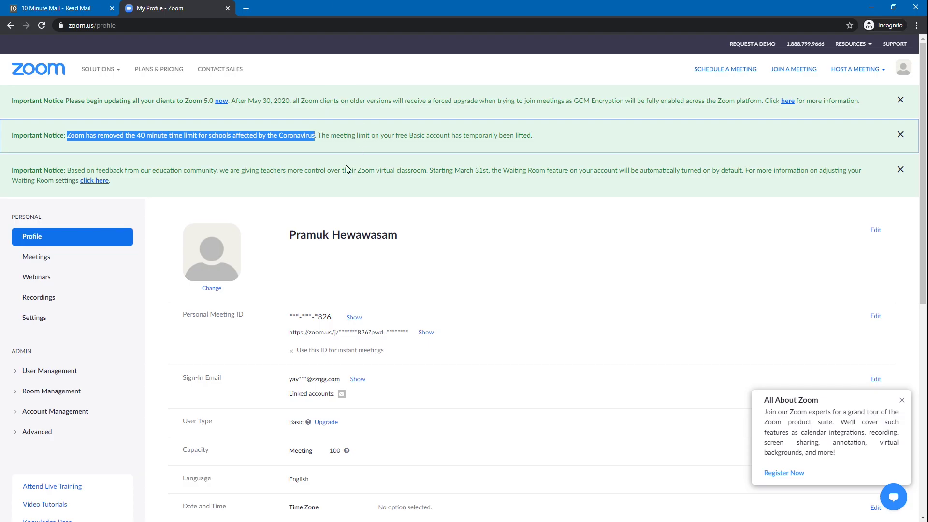
drag(411, 140, 437, 139)
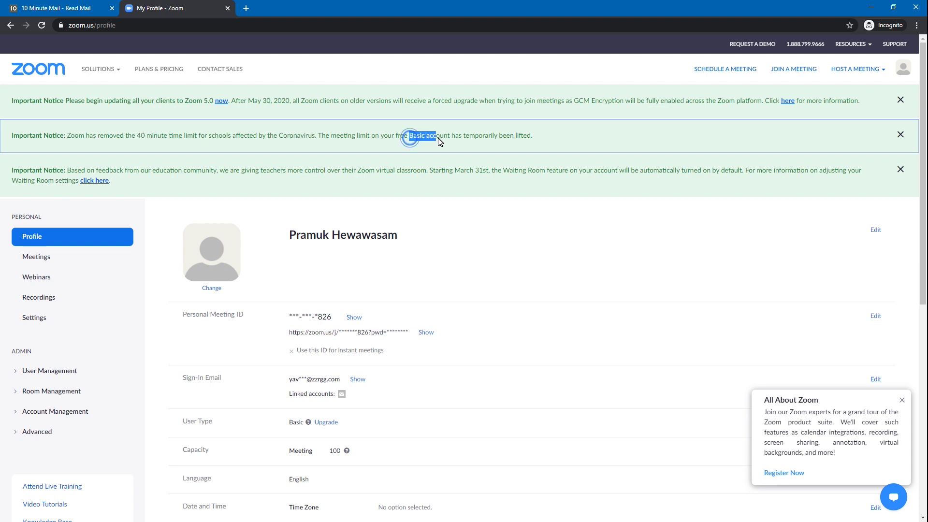
drag(317, 137, 533, 140)
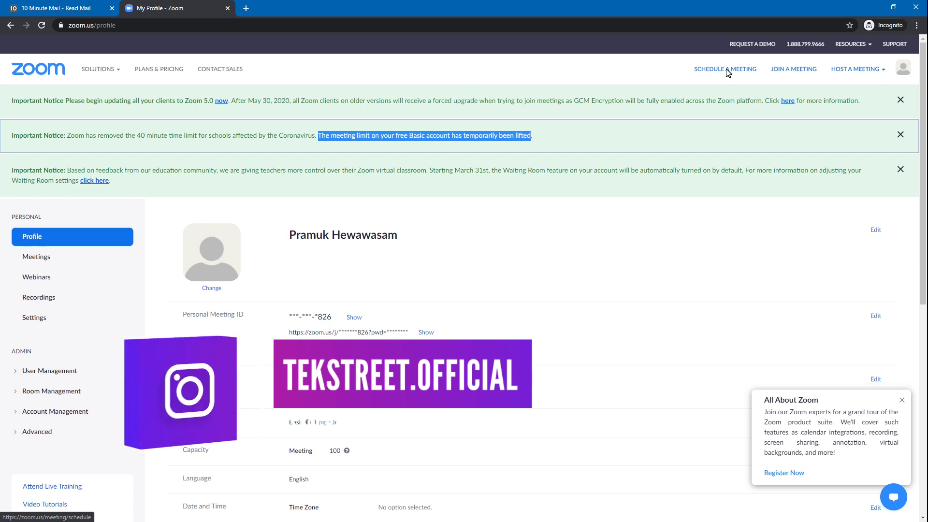
mouse_move(868, 73)
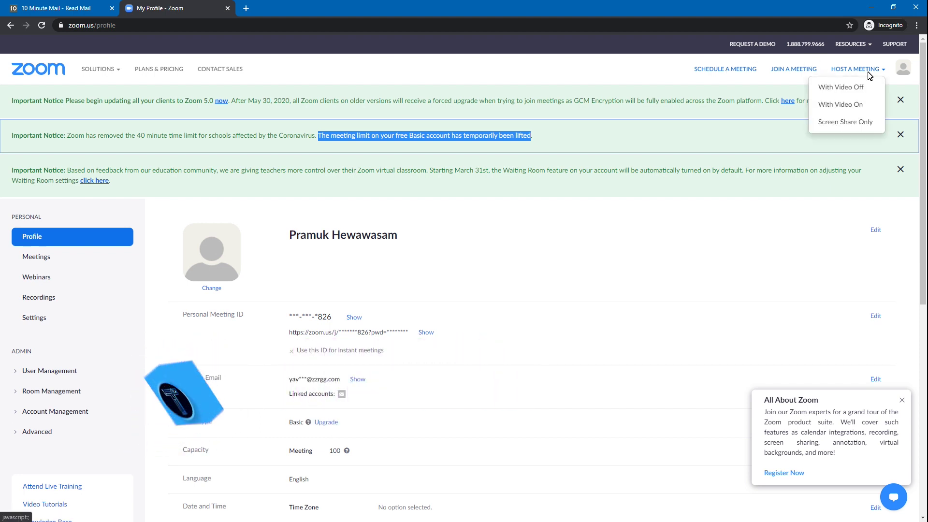
click(729, 270)
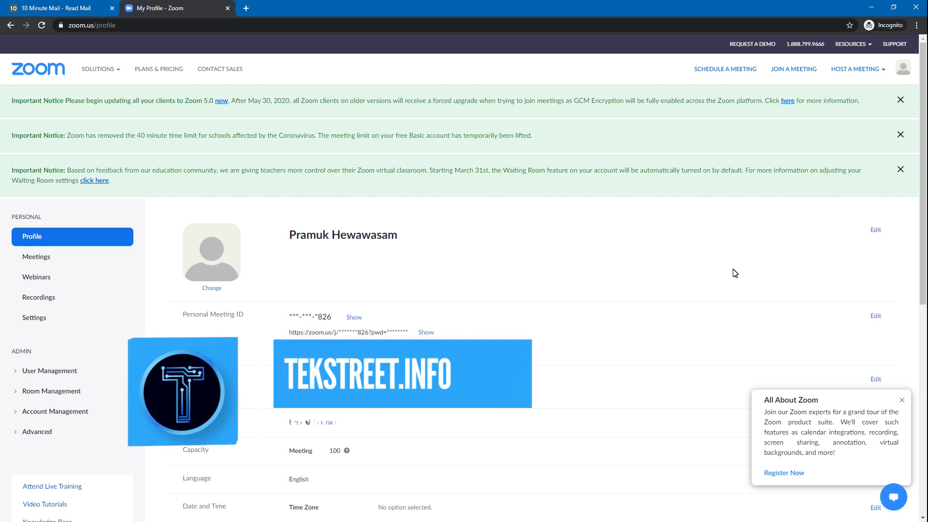